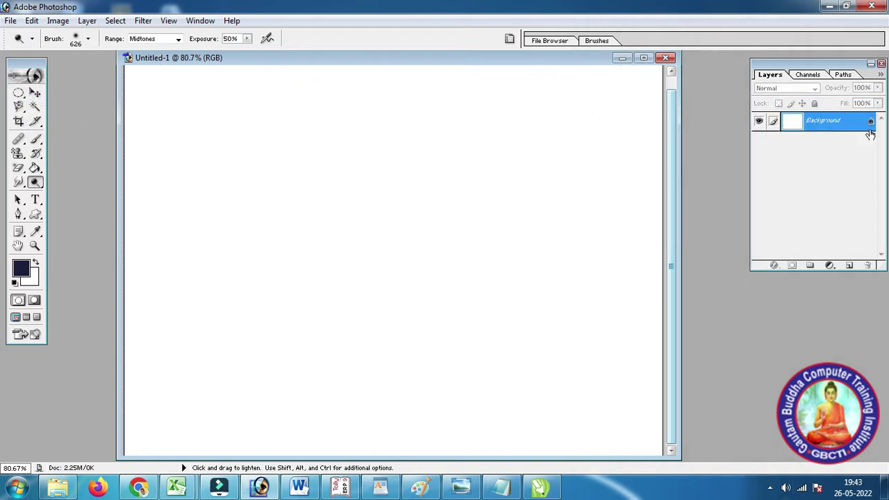
# Convert the locked Background into editable Layer 0 and add an empty Layer 1 above it.
pyautogui.doubleClick(868, 129)
pyautogui.click(542, 224)
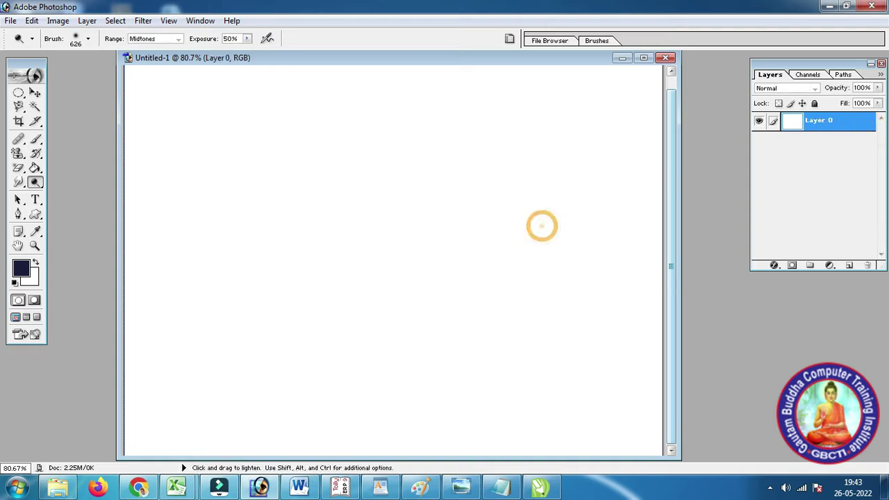
pyautogui.click(849, 266)
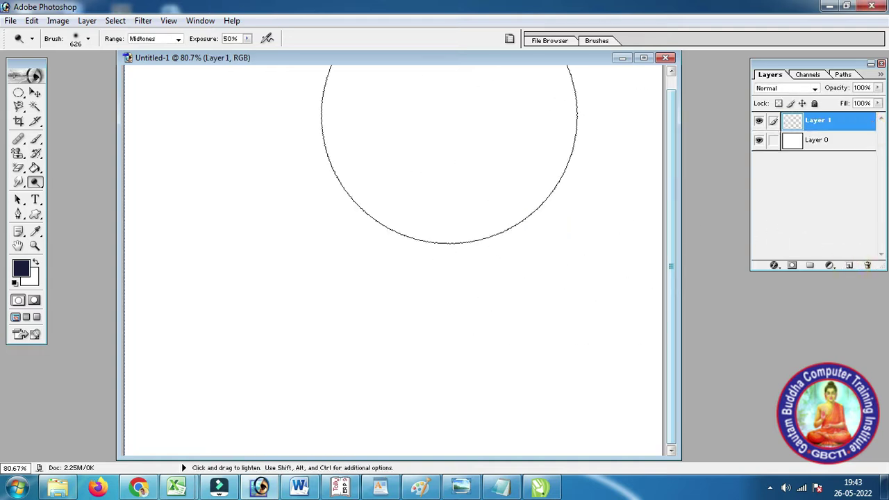
pyautogui.click(35, 91)
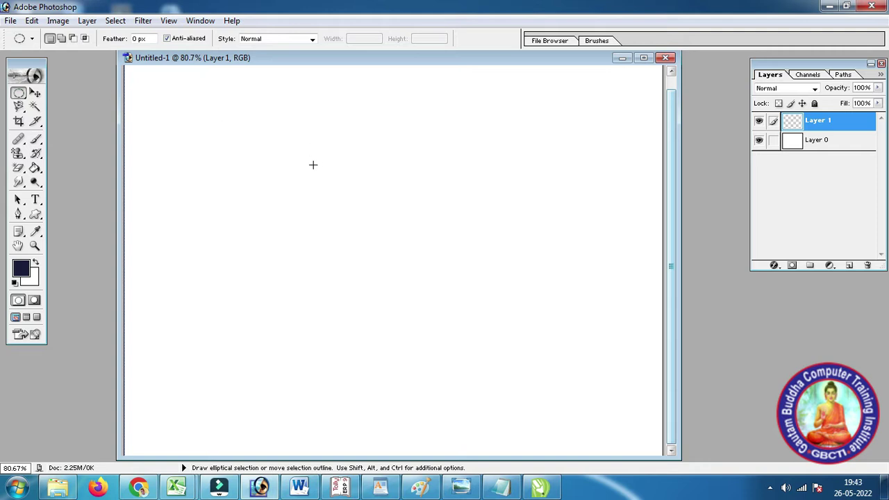
# Draw a large circular selection in the canvas centre and fill it at 100% opacity.
pyautogui.moveTo(235, 114)
pyautogui.mouseDown()
pyautogui.moveTo(551, 416)
pyautogui.moveTo(555, 432)
pyautogui.mouseUp()
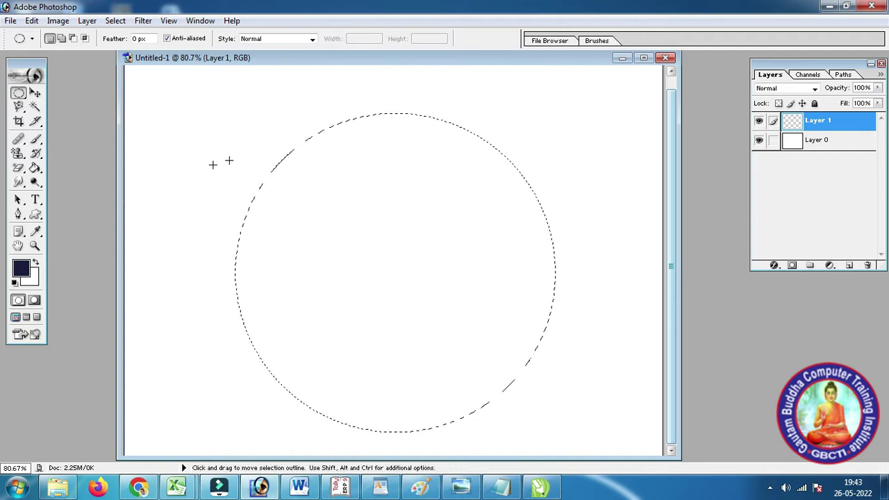
pyautogui.click(35, 168)
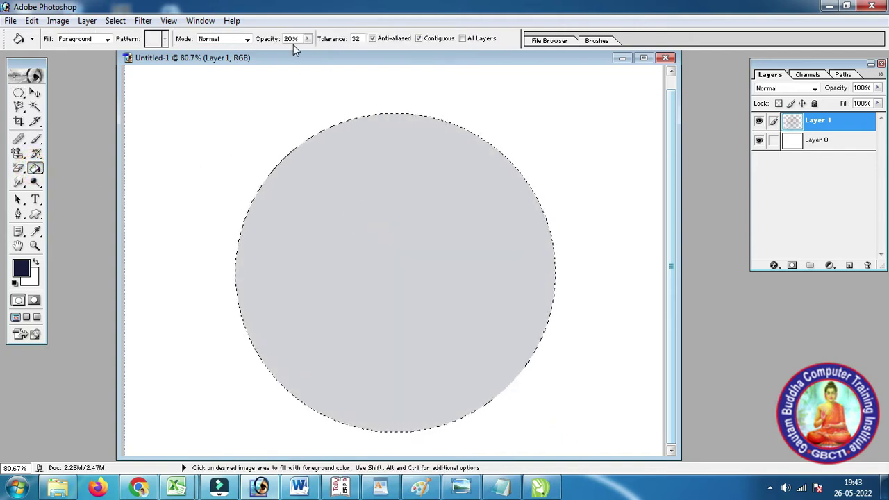
pyautogui.click(307, 38)
pyautogui.moveTo(334, 55); pyautogui.dragTo(363, 55)
pyautogui.click(358, 247)
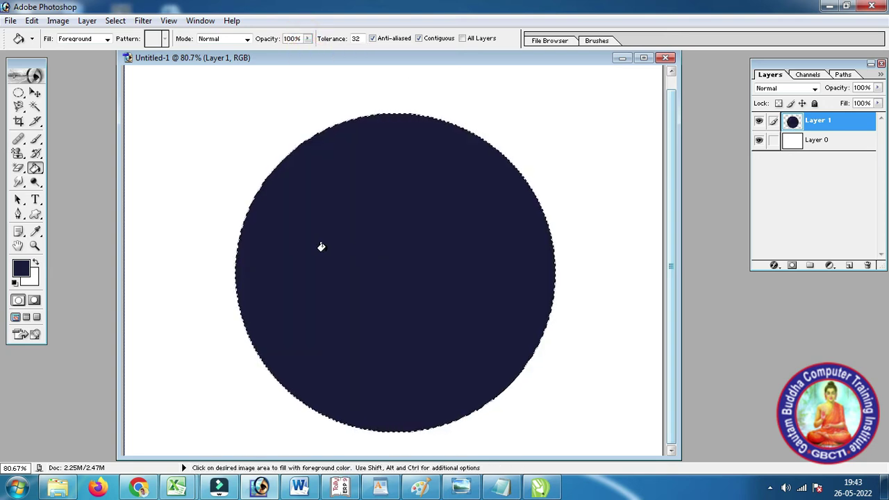
# Set the foreground colour to pure black and refill the circle with it.
pyautogui.click(21, 268)
pyautogui.moveTo(372, 254); pyautogui.dragTo(292, 332)
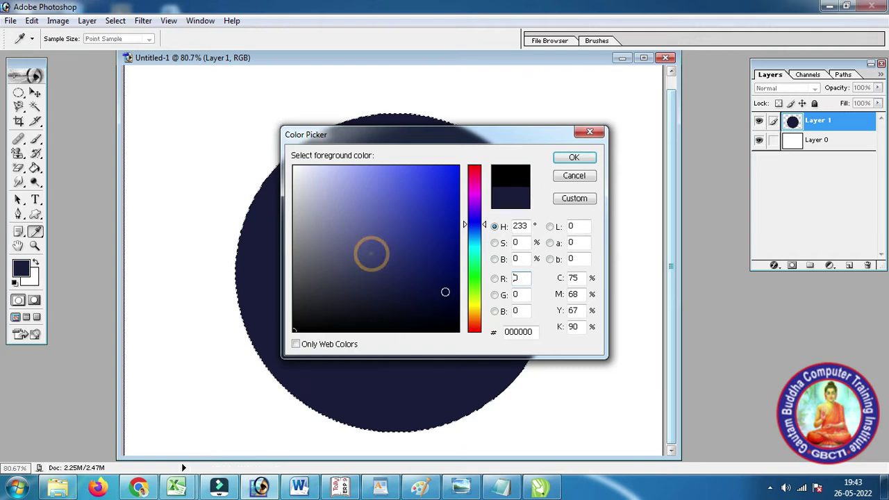
pyautogui.click(574, 157)
pyautogui.click(435, 209)
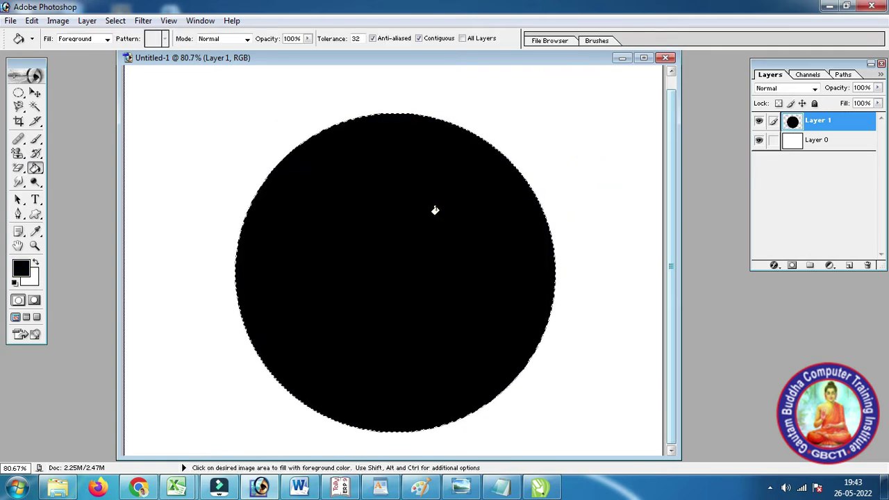
# Render Difference Clouds into the black circle and repeat it with Ctrl+F for veins.
pyautogui.click(143, 20)
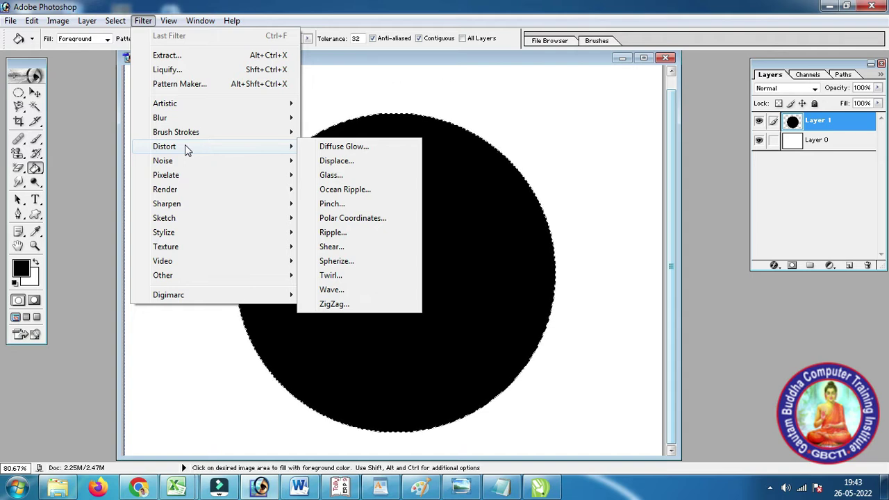
pyautogui.moveTo(165, 189)
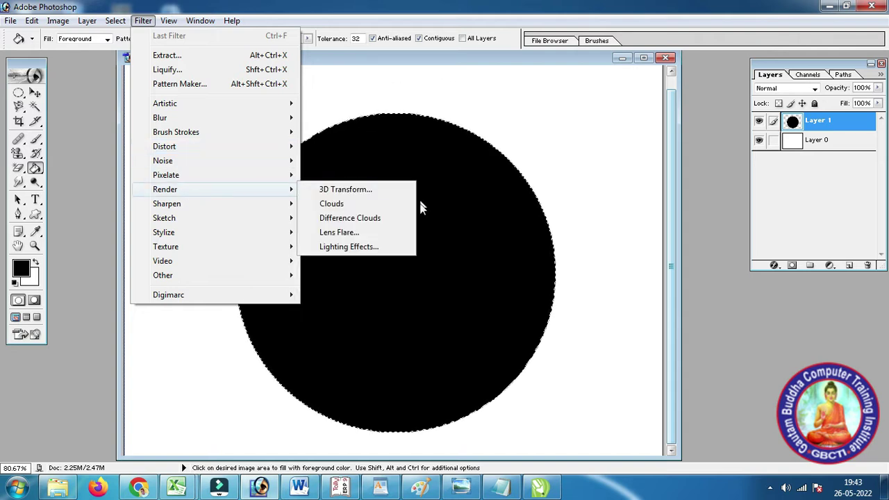
pyautogui.click(360, 219)
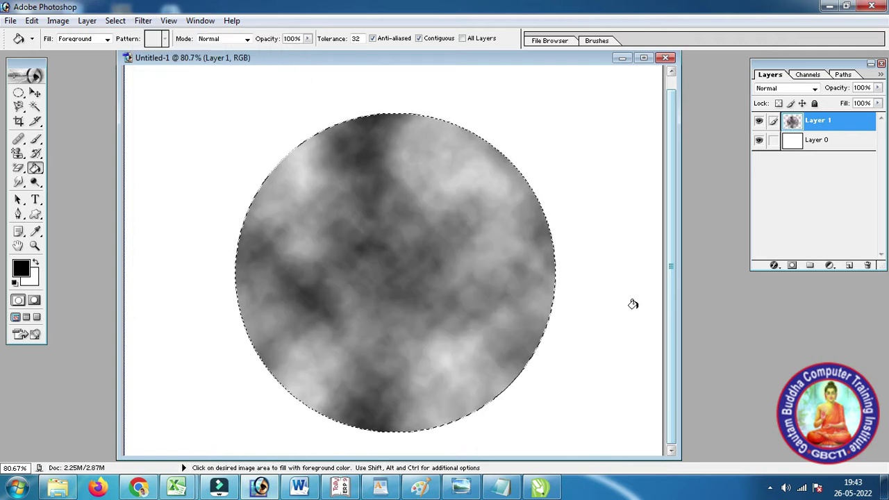
pyautogui.hotkey('ctrl', 'f')
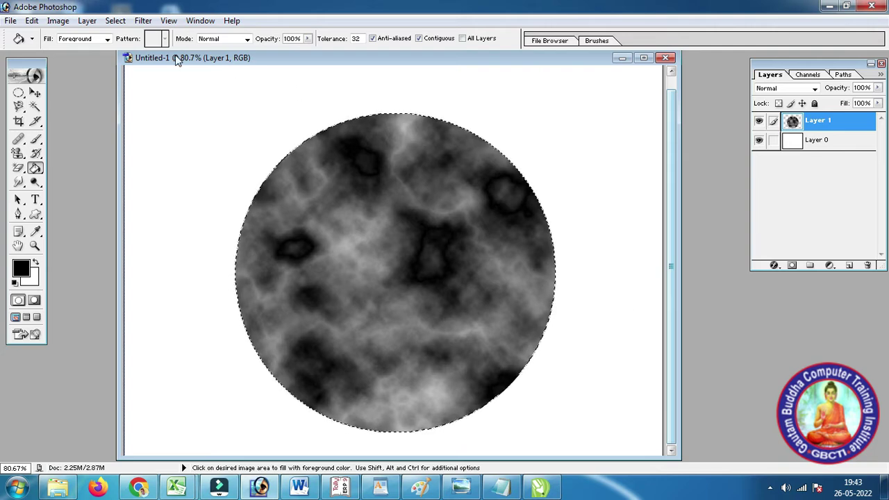
pyautogui.click(143, 21)
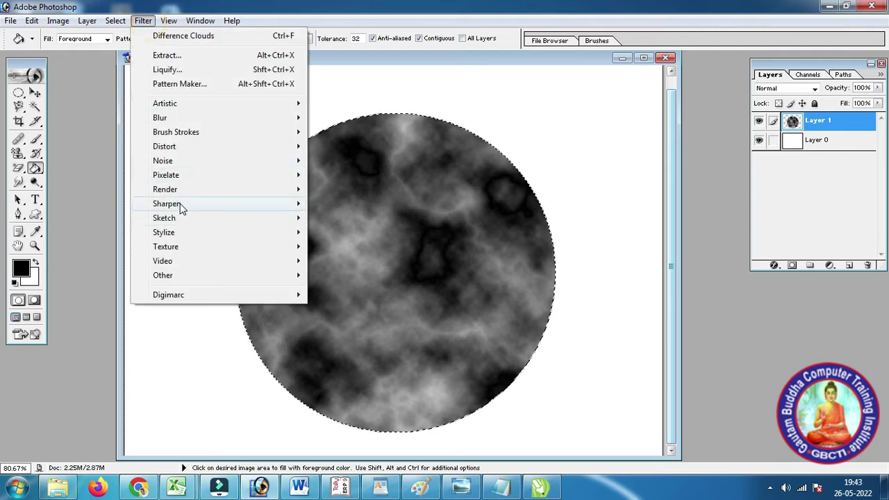
# Apply Unsharp Mask to the circle with Amount 101%, Radius 1.0 px, Threshold 36.
pyautogui.moveTo(167, 204)
pyautogui.click(357, 248)
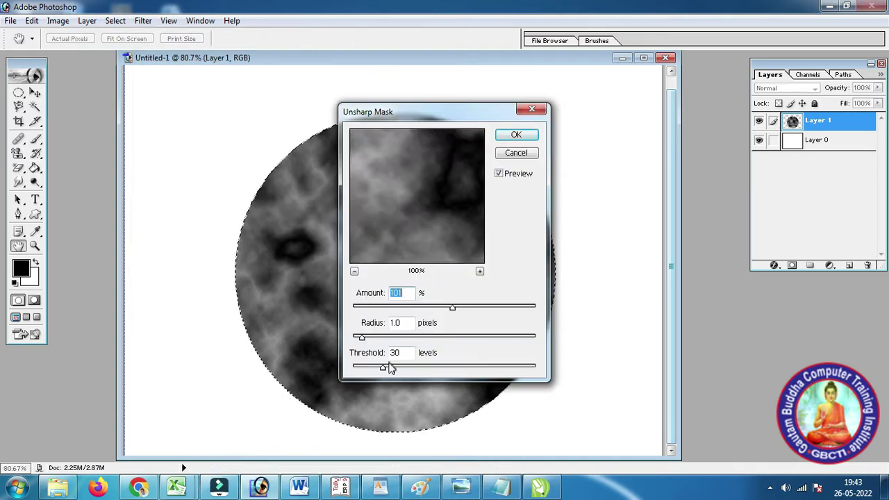
pyautogui.moveTo(390, 370); pyautogui.dragTo(388, 372)
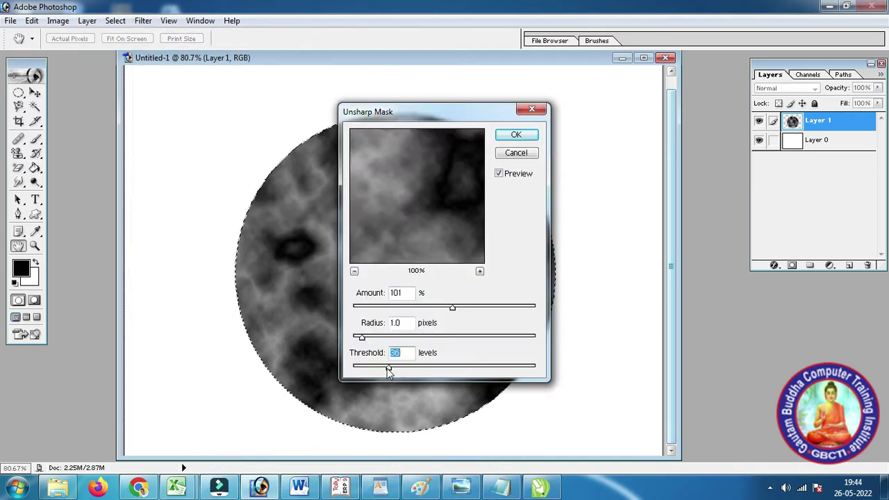
pyautogui.click(517, 134)
pyautogui.press('g')
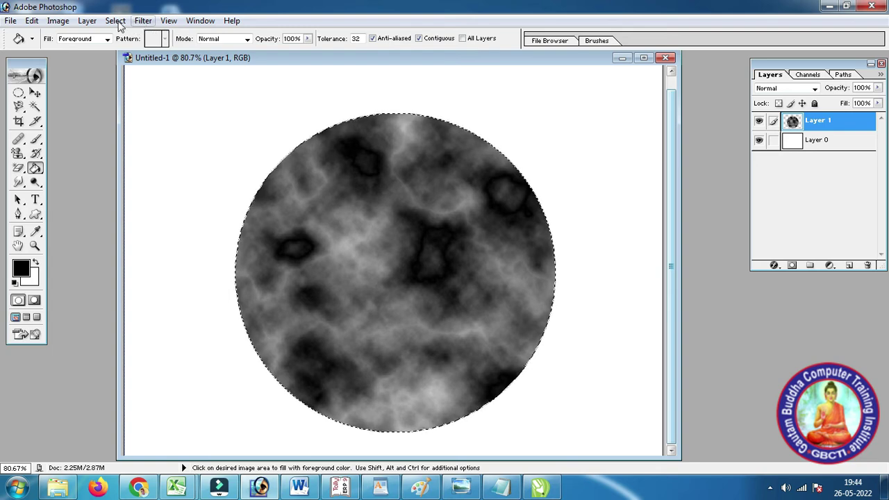
# Apply a Levels adjustment with the white input level set to 155.
pyautogui.click(57, 22)
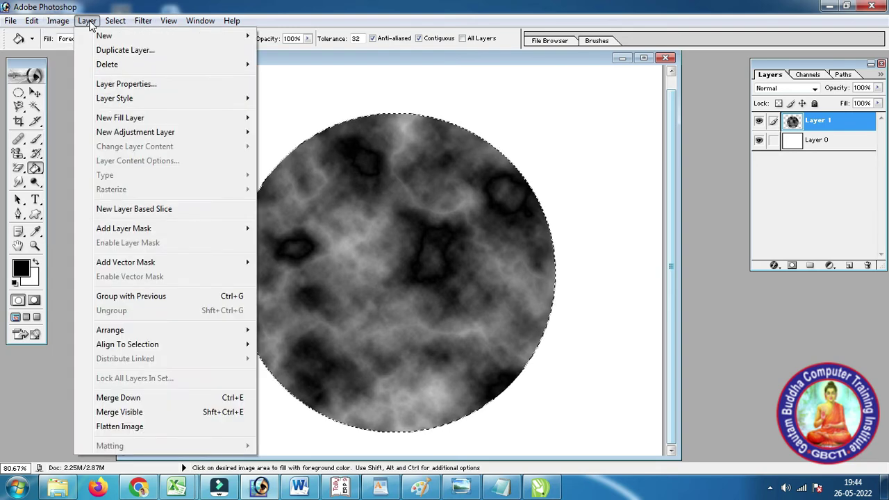
pyautogui.moveTo(88, 55)
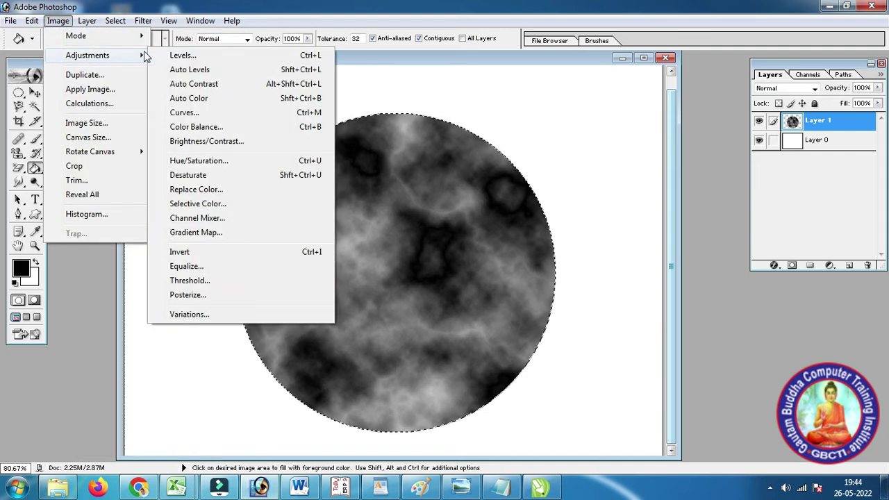
pyautogui.click(182, 55)
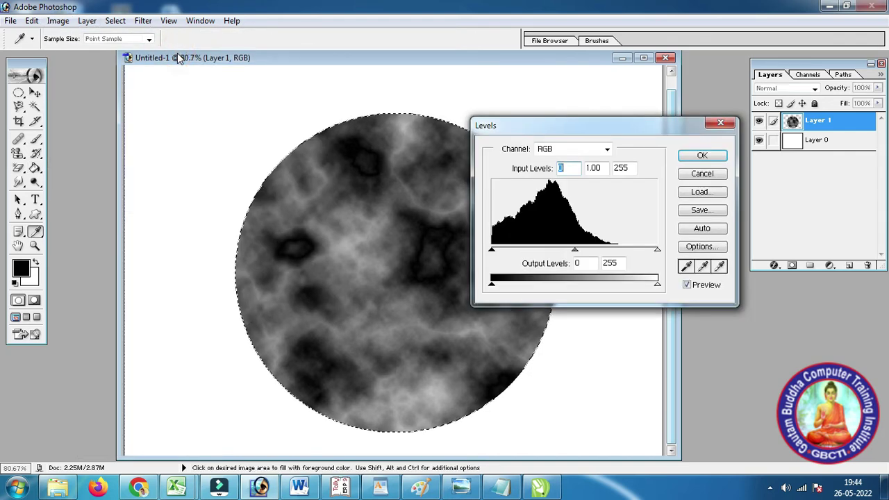
pyautogui.doubleClick(633, 167)
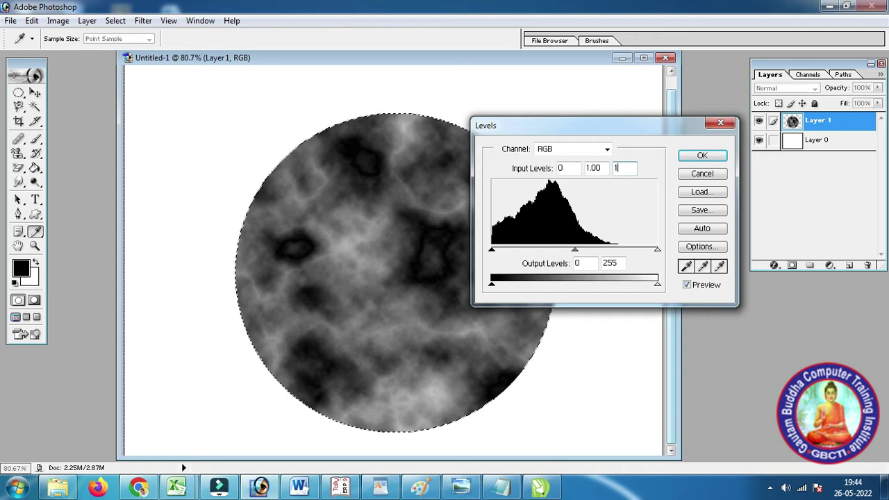
pyautogui.write('1')
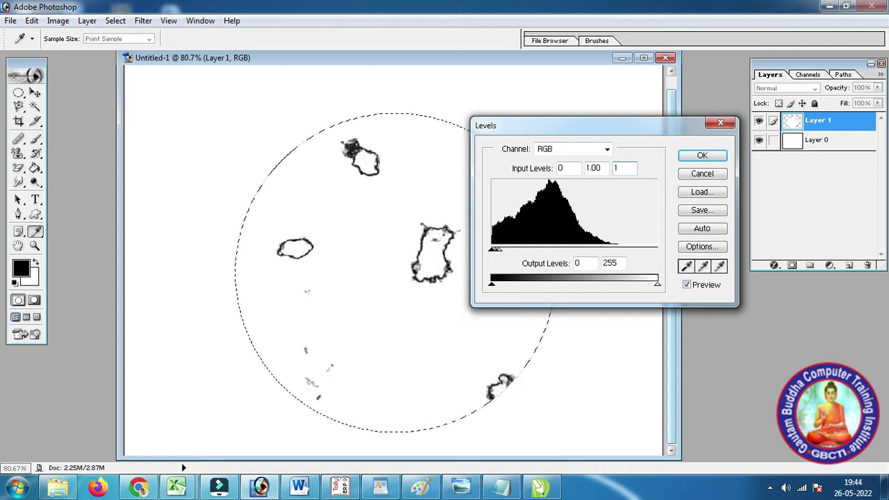
pyautogui.write('55')
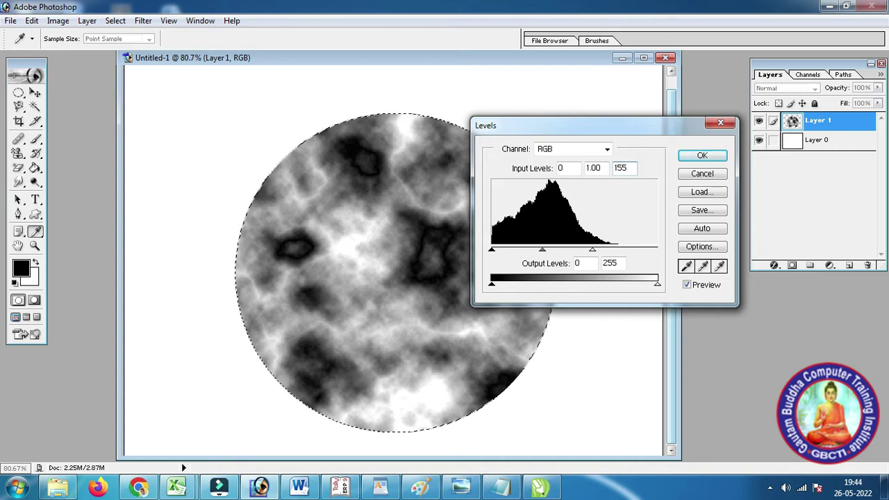
pyautogui.click(719, 157)
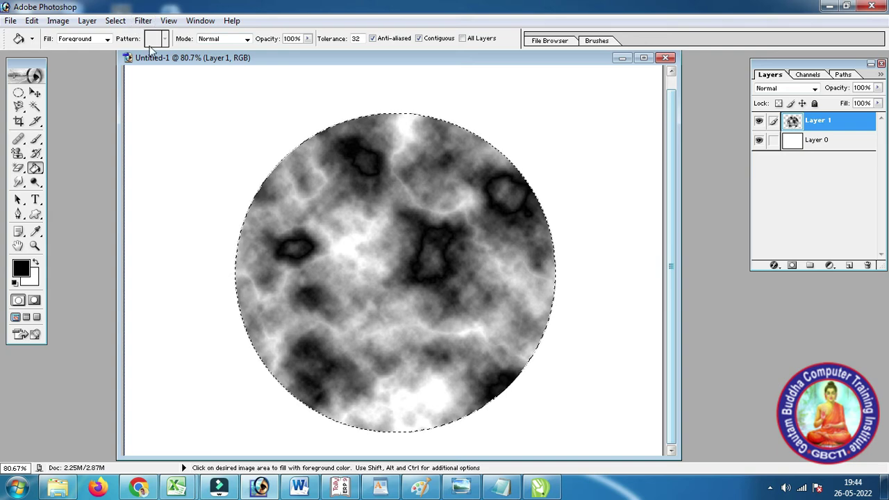
# In Color Balance, push the midtones fully toward red and yellow.
pyautogui.click(58, 21)
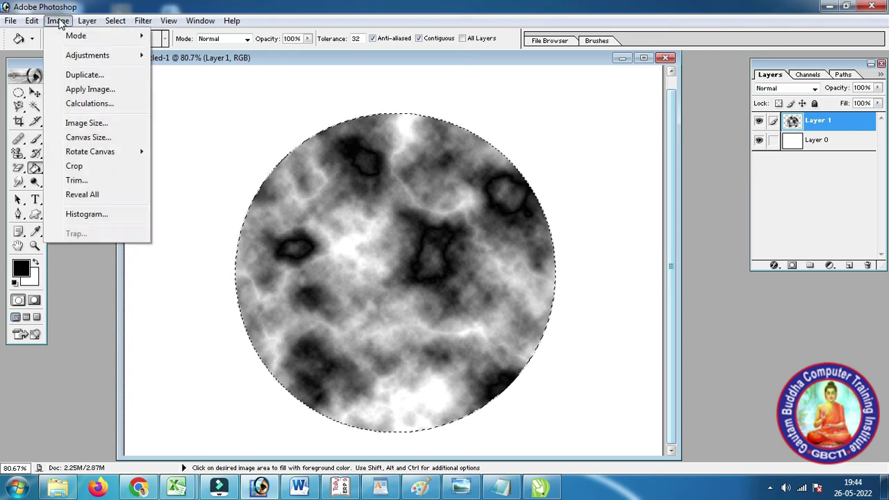
pyautogui.moveTo(88, 56)
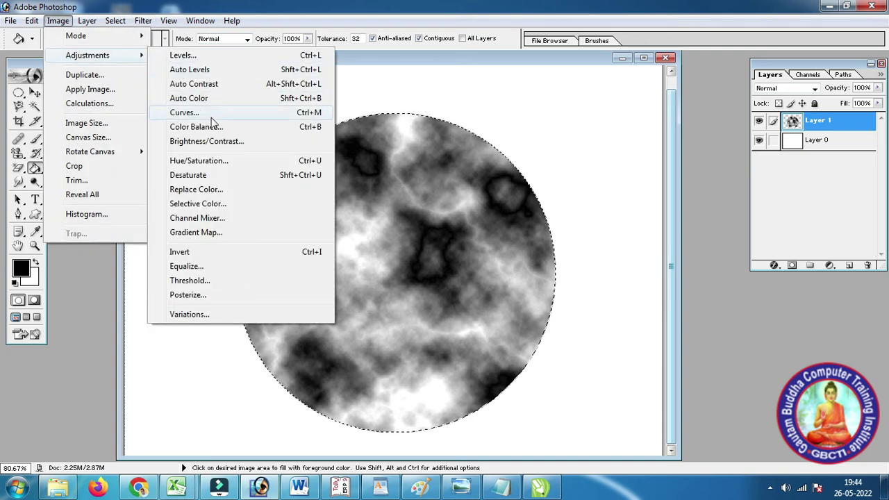
pyautogui.click(194, 127)
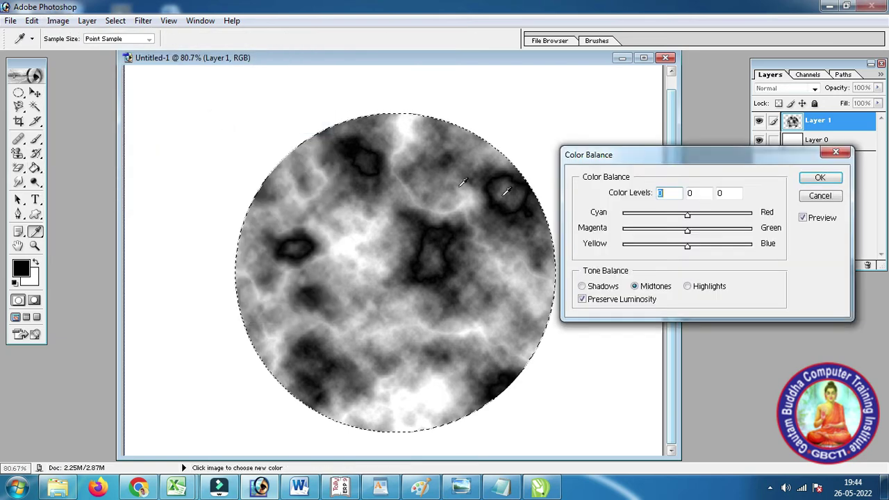
pyautogui.moveTo(688, 215); pyautogui.dragTo(776, 219)
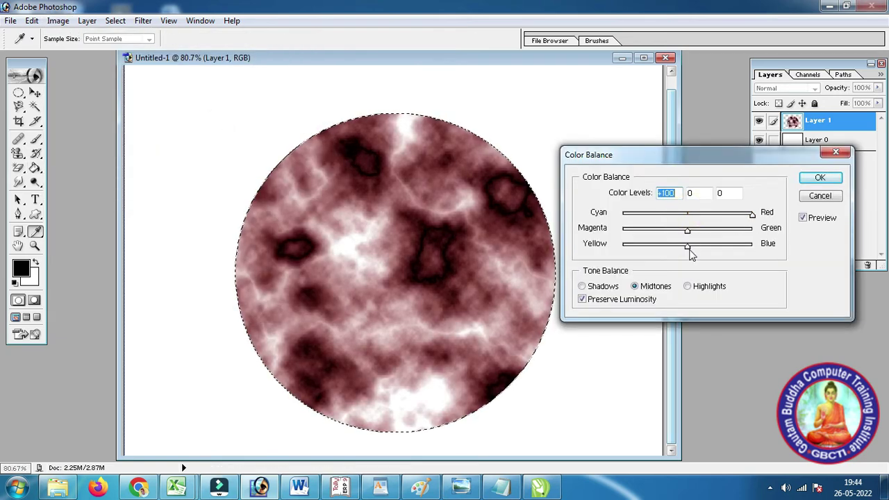
pyautogui.moveTo(687, 247); pyautogui.dragTo(597, 255)
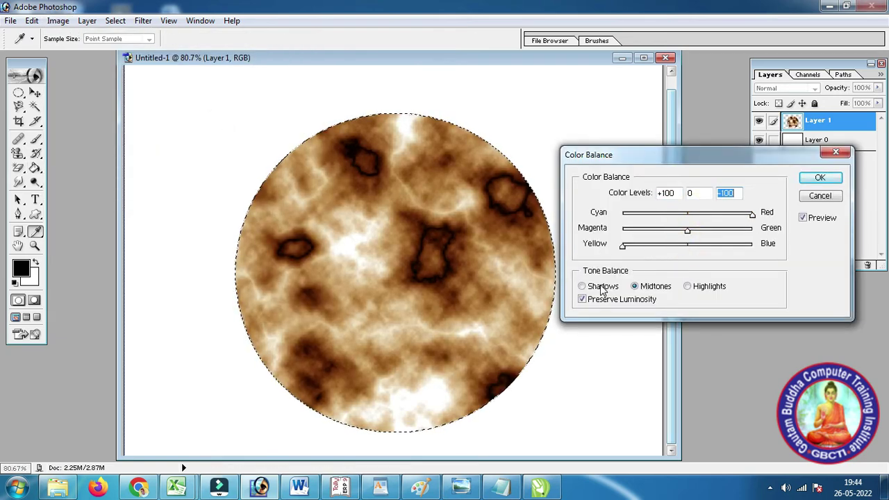
# Shift shadows +100 red and −100 yellow, highlights +100 red, and apply.
pyautogui.click(582, 286)
pyautogui.moveTo(687, 215); pyautogui.dragTo(773, 222)
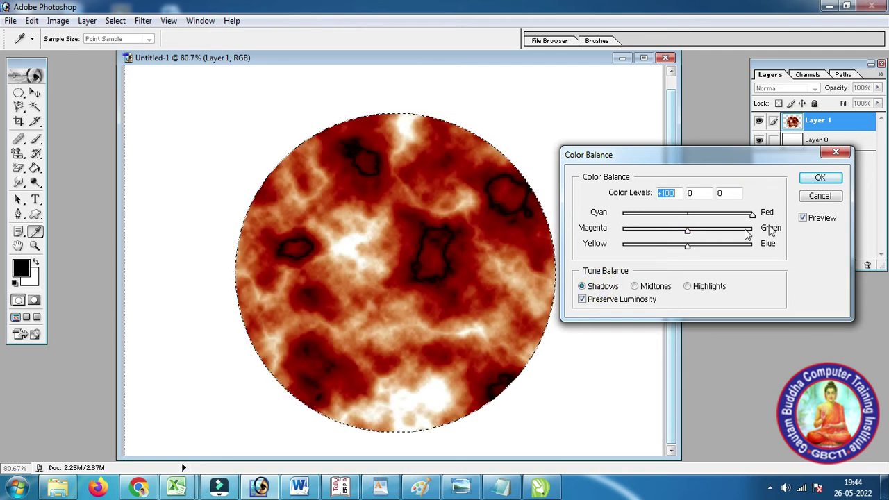
pyautogui.moveTo(687, 247); pyautogui.dragTo(629, 247)
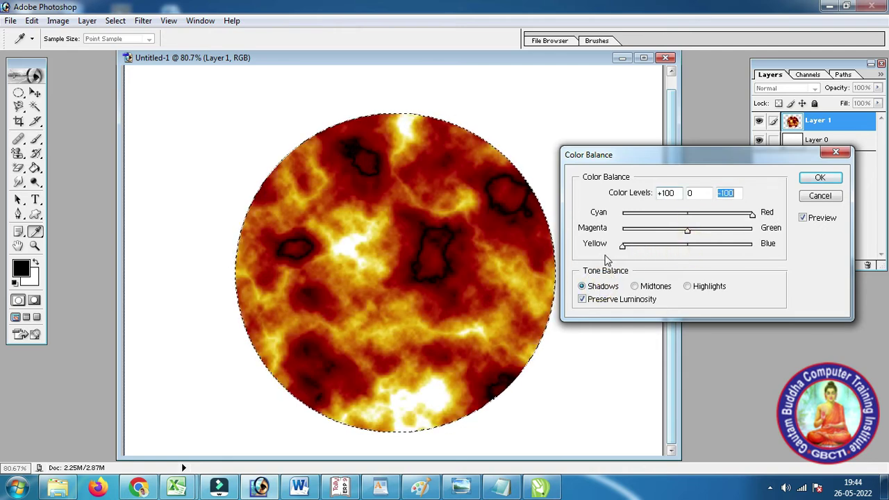
pyautogui.click(706, 287)
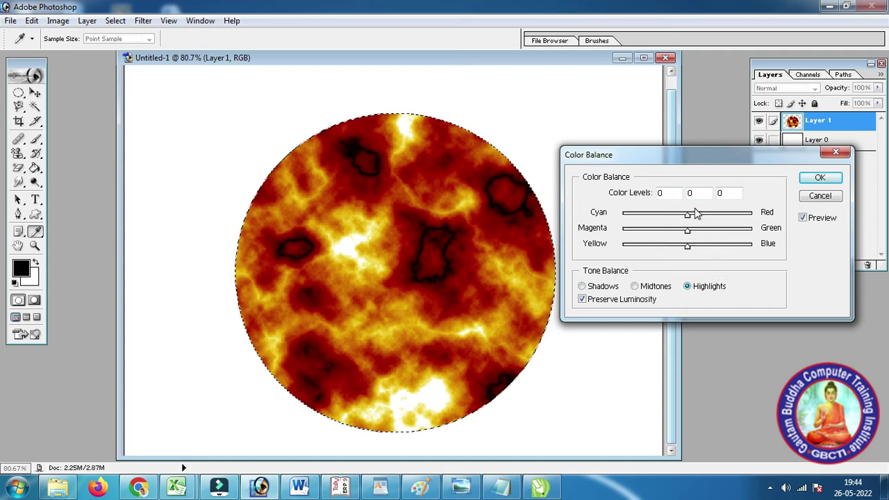
pyautogui.moveTo(695, 213); pyautogui.dragTo(754, 215)
pyautogui.click(753, 214)
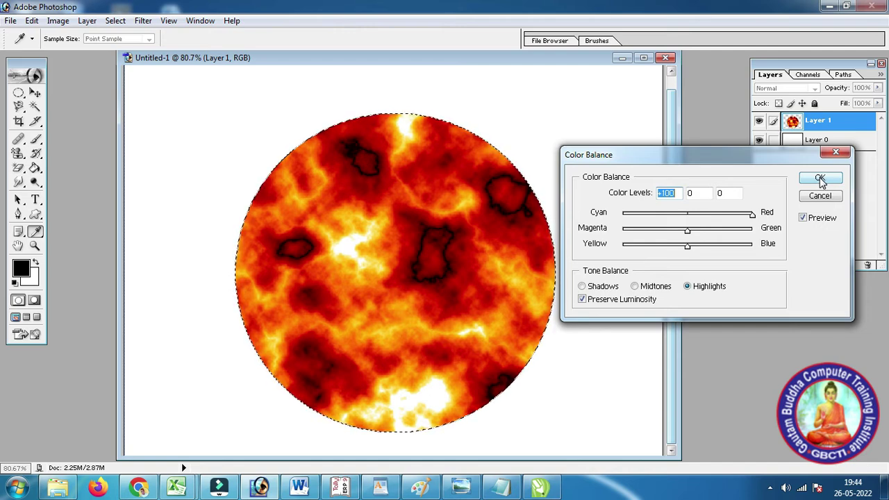
pyautogui.click(821, 179)
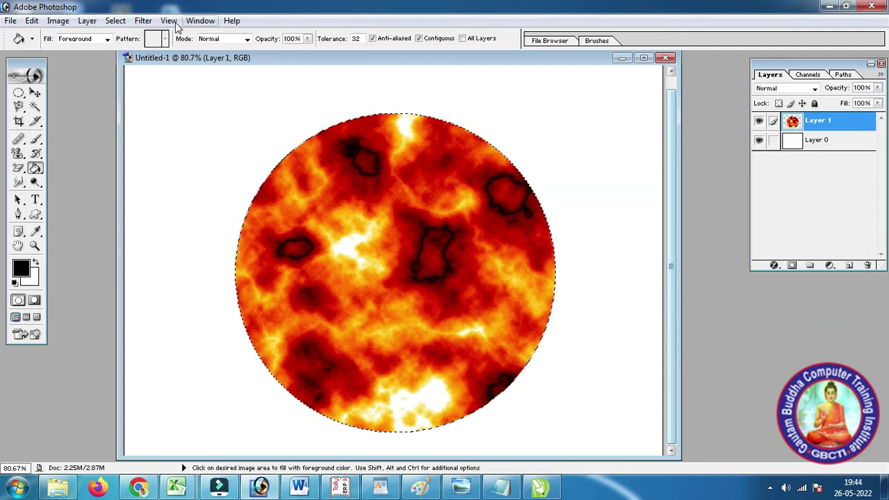
# Apply a Spherize distortion at 100% amount to the fiery circle.
pyautogui.click(143, 20)
pyautogui.moveTo(165, 146)
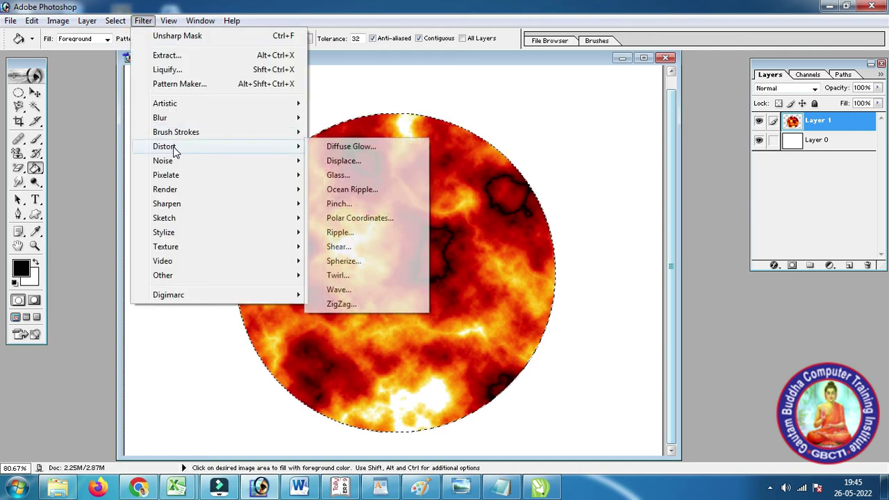
pyautogui.click(356, 261)
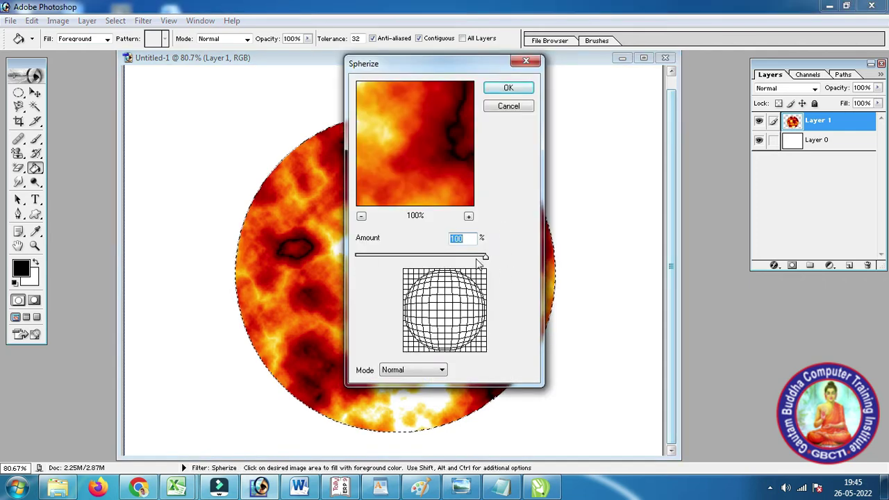
pyautogui.click(508, 89)
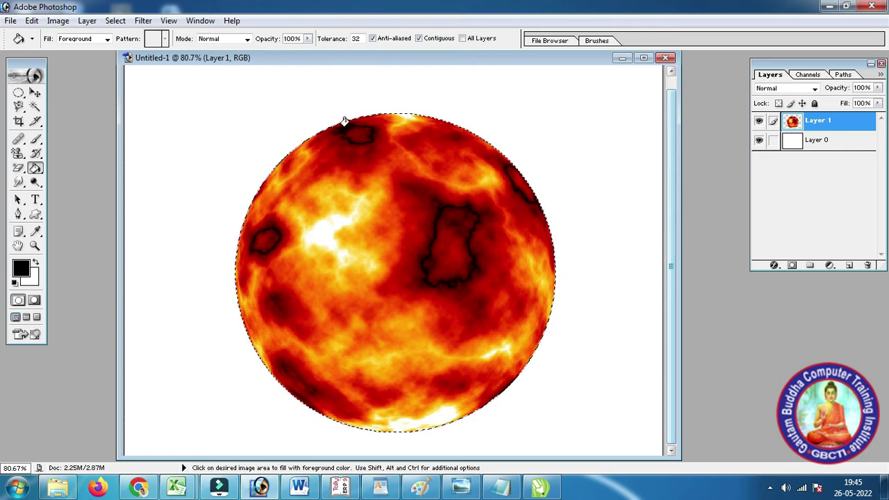
# Deselect the circle and fill the background Layer 0 with black.
pyautogui.click(115, 20)
pyautogui.click(132, 50)
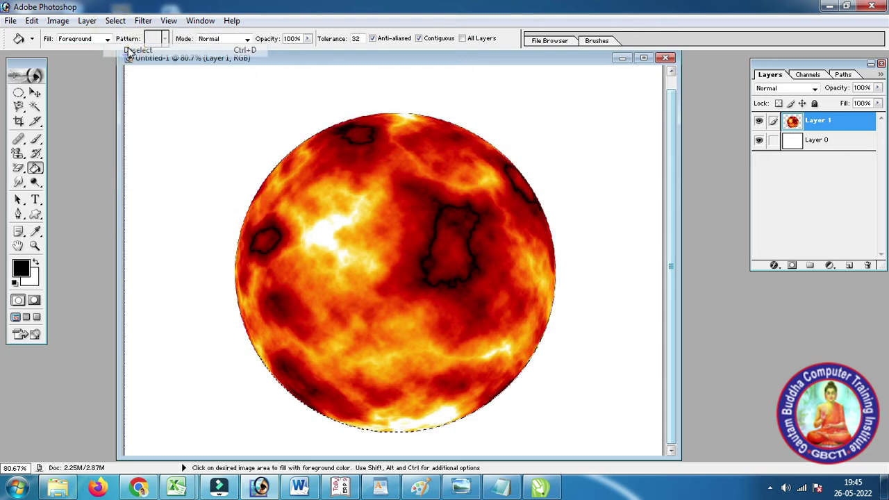
pyautogui.click(841, 146)
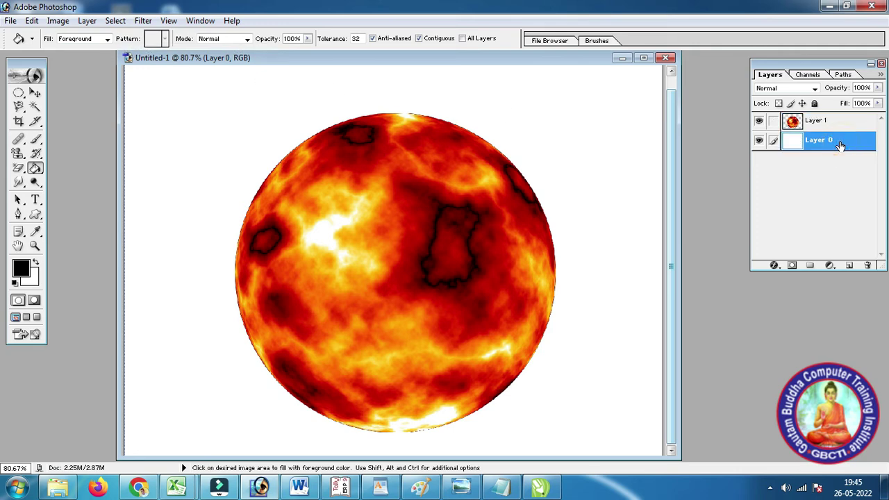
pyautogui.click(131, 161)
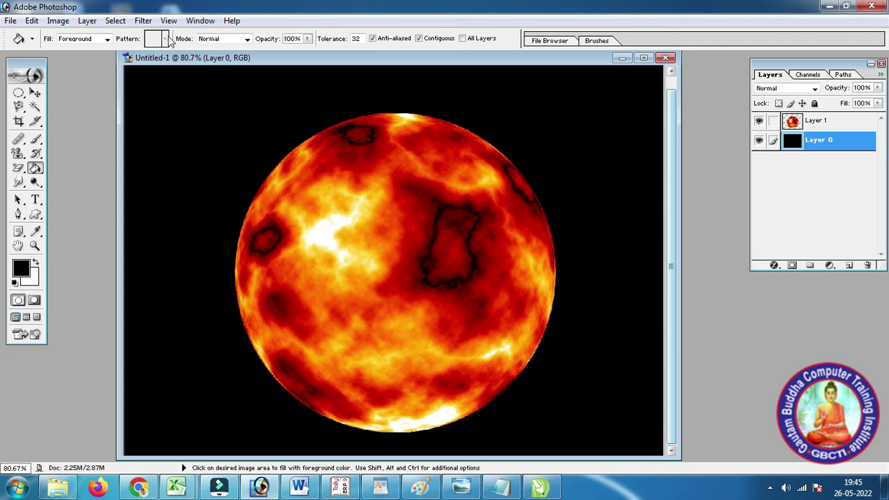
# Add about 20% uniform noise to the black background layer.
pyautogui.click(143, 21)
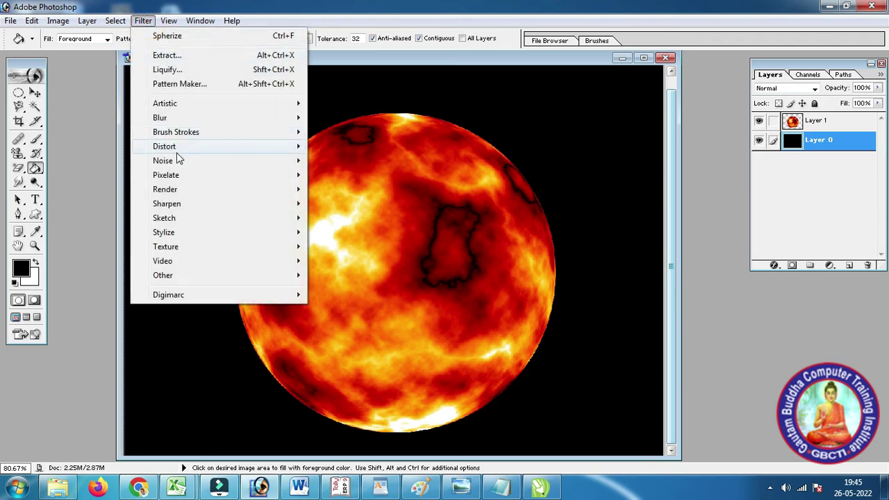
pyautogui.moveTo(164, 160)
pyautogui.click(363, 165)
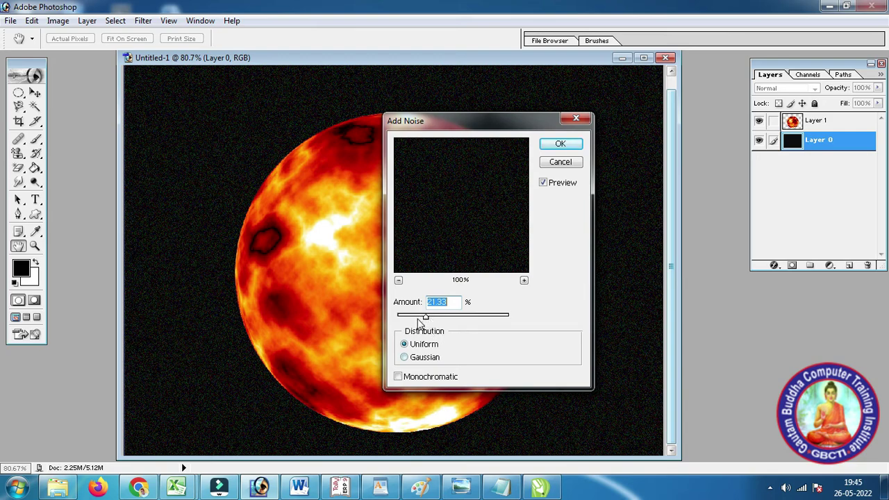
pyautogui.moveTo(424, 316); pyautogui.dragTo(426, 320)
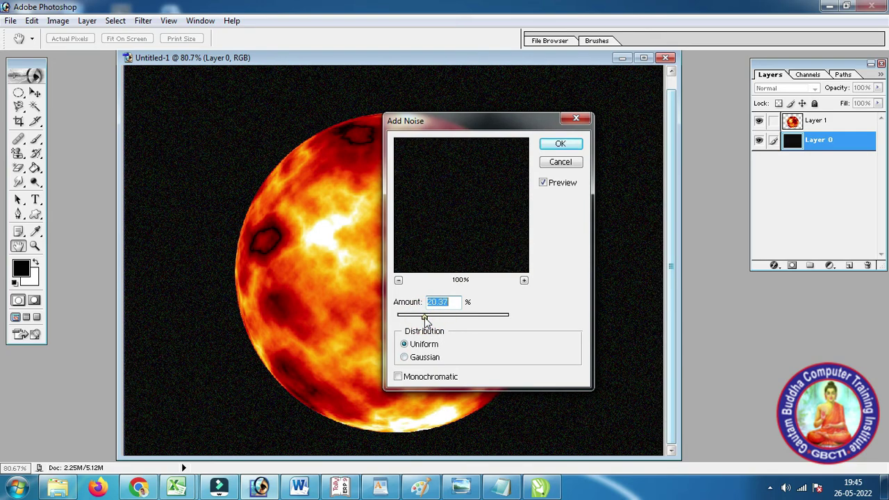
pyautogui.click(560, 143)
pyautogui.press('g')
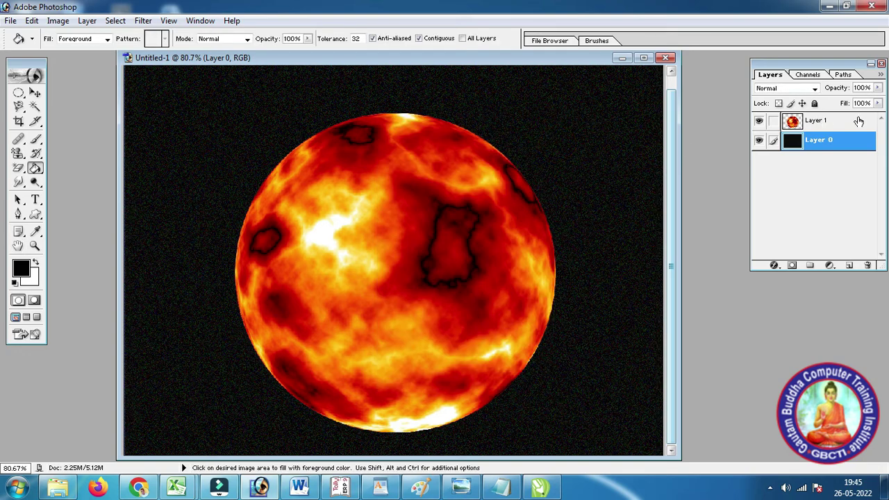
pyautogui.click(859, 121)
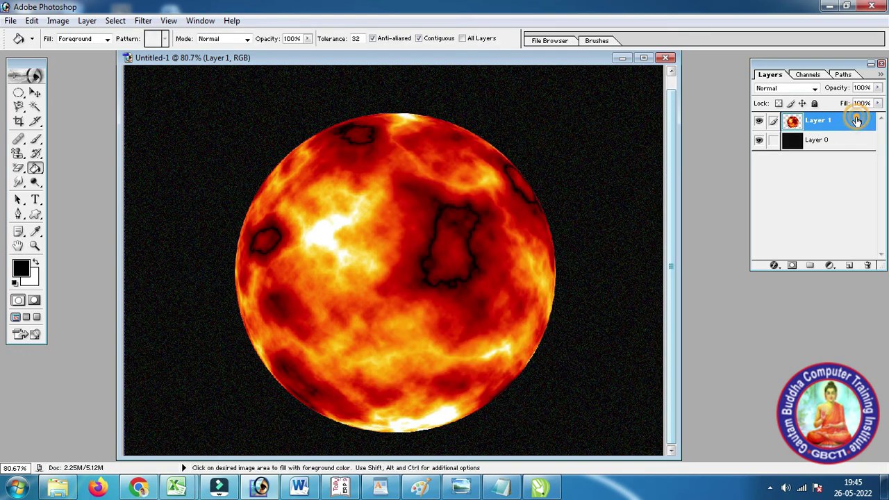
# Add an Outer Glow layer style to the planet coloured pure red FF0000.
pyautogui.click(86, 21)
pyautogui.moveTo(114, 98)
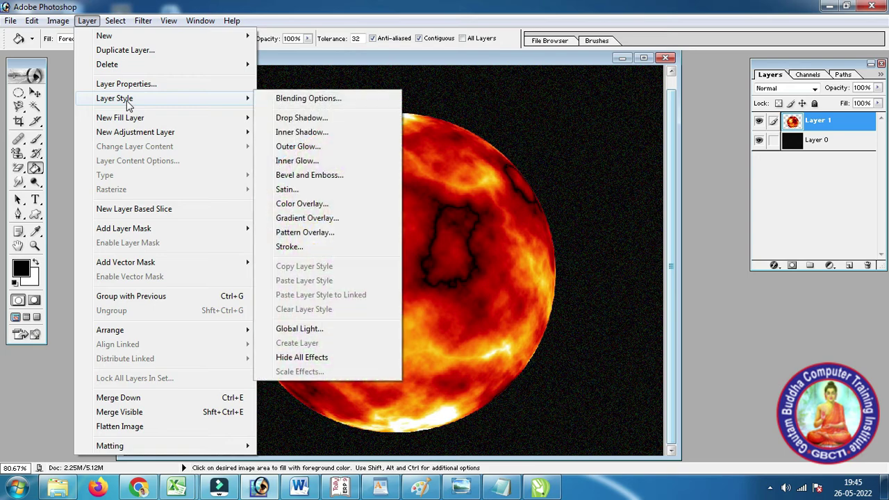
pyautogui.click(309, 147)
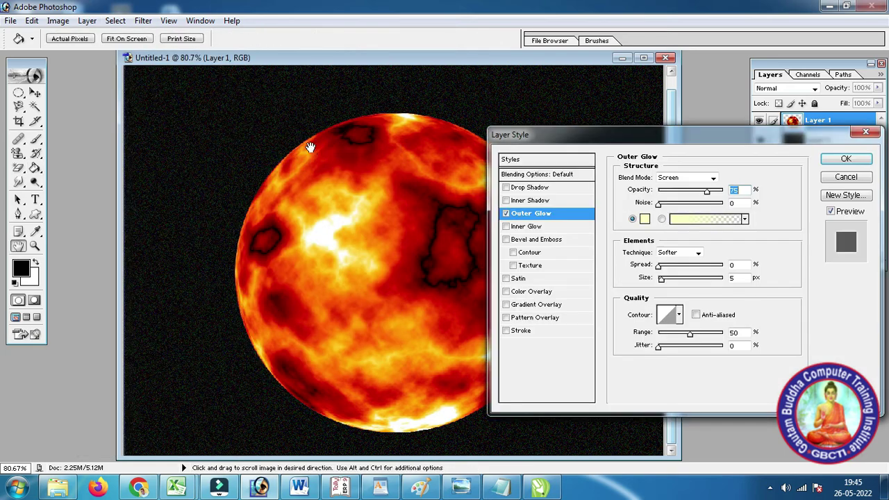
pyautogui.click(645, 219)
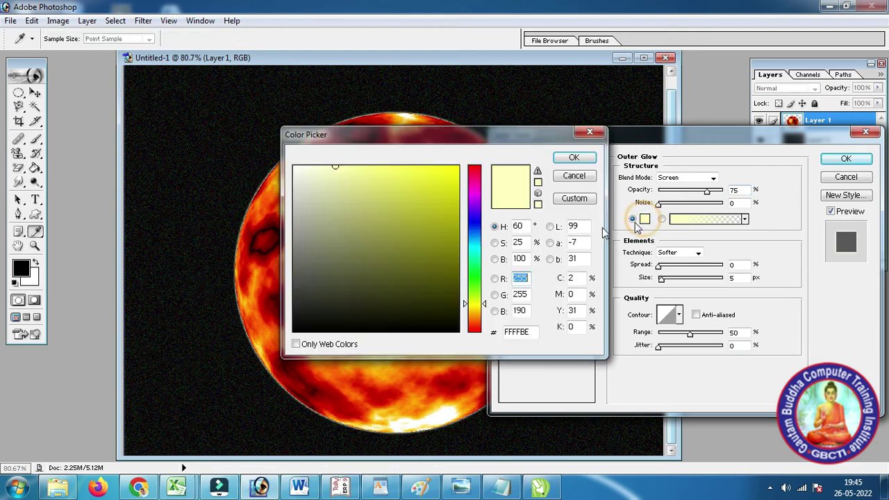
pyautogui.click(478, 179)
pyautogui.moveTo(479, 178); pyautogui.dragTo(474, 167)
pyautogui.click(455, 170)
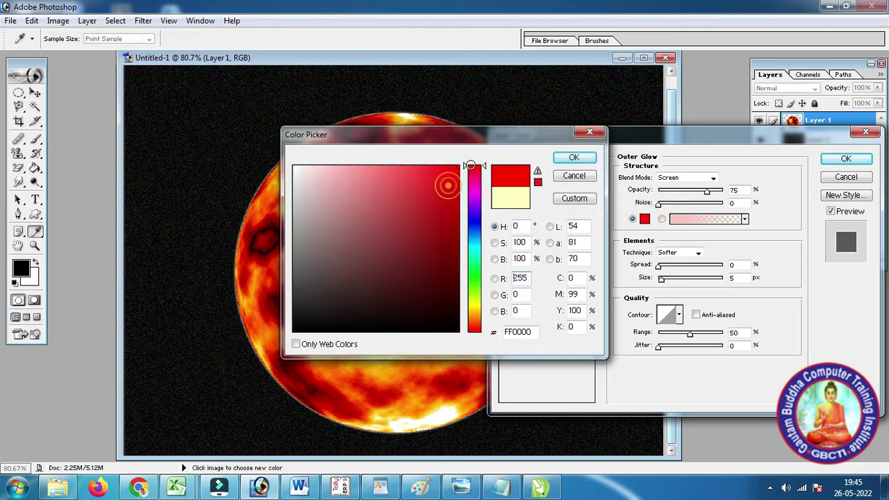
pyautogui.click(574, 158)
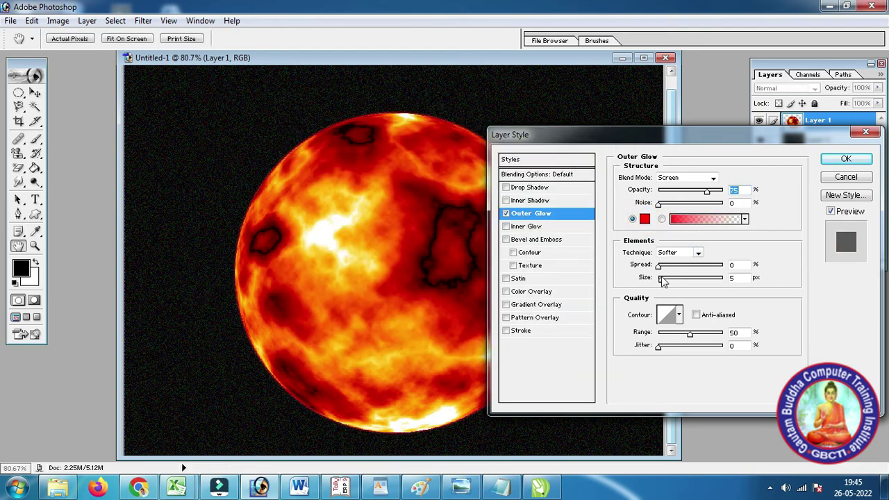
# Set the red glow to 100% opacity and 240 px size with spread 0, and apply it.
pyautogui.moveTo(661, 278); pyautogui.dragTo(712, 283)
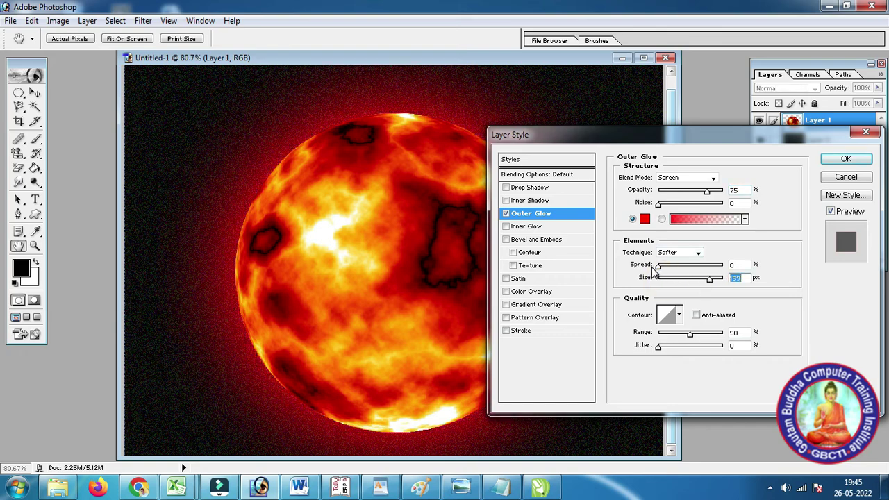
pyautogui.moveTo(705, 192); pyautogui.dragTo(734, 191)
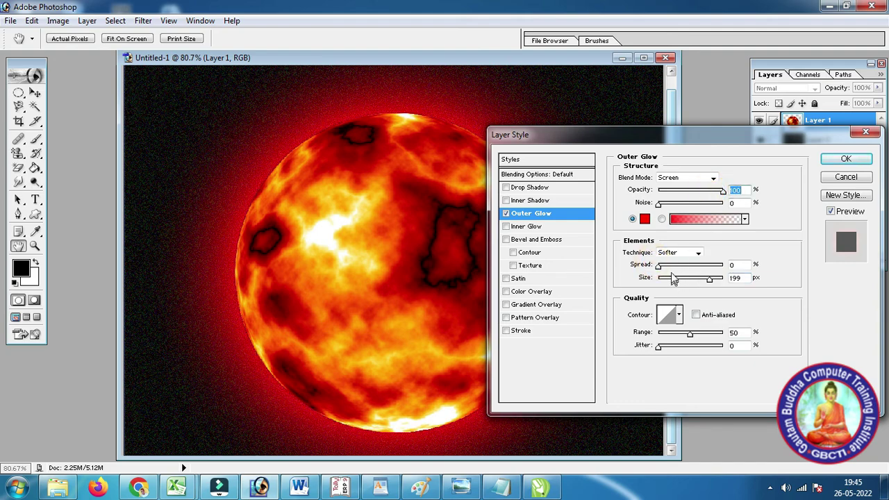
pyautogui.moveTo(662, 269)
pyautogui.mouseDown()
pyautogui.moveTo(671, 269)
pyautogui.moveTo(657, 270)
pyautogui.mouseUp()
pyautogui.moveTo(711, 279); pyautogui.dragTo(720, 279)
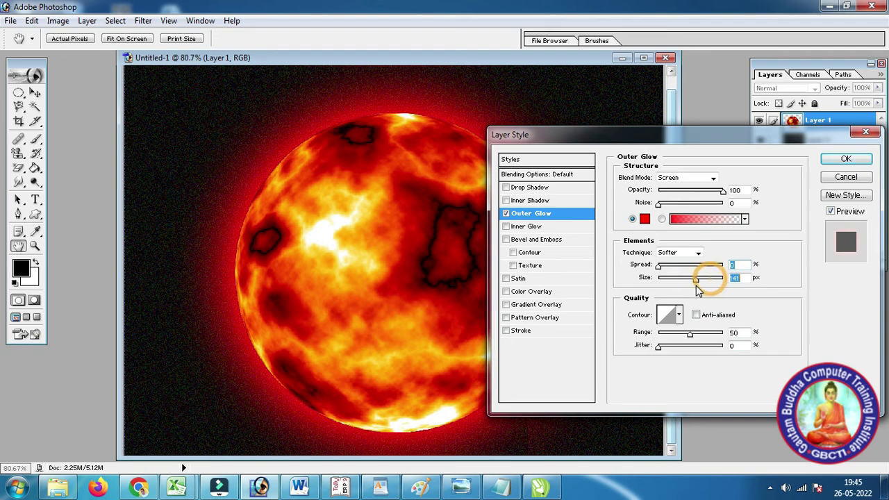
pyautogui.click(859, 161)
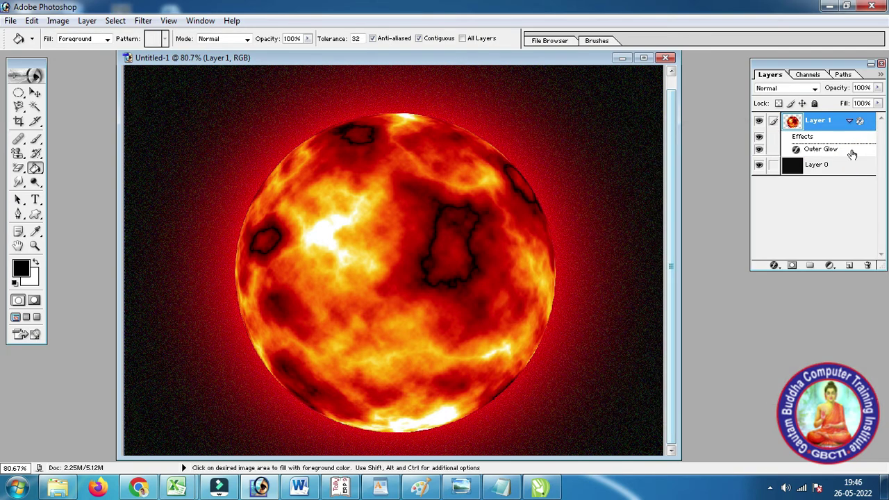